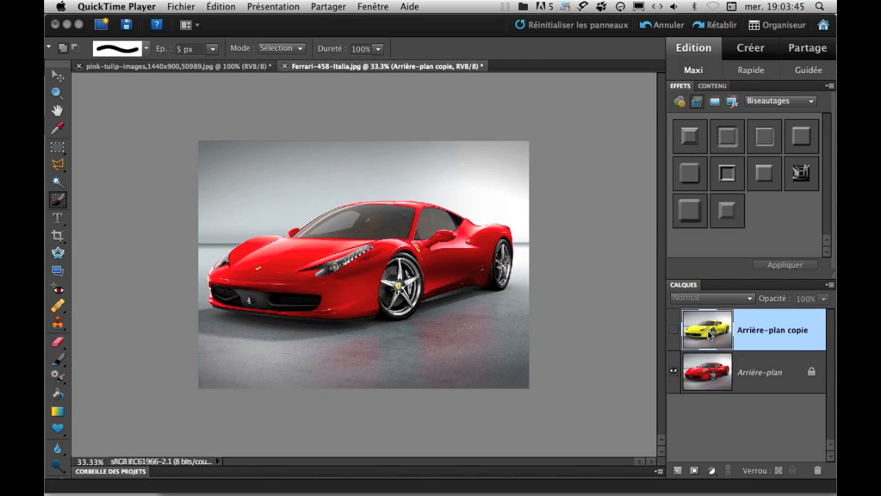
Delete the yellow Arrière-plan copie layer and duplicate the original Arrière-plan layer.
click(668, 327)
click(673, 331)
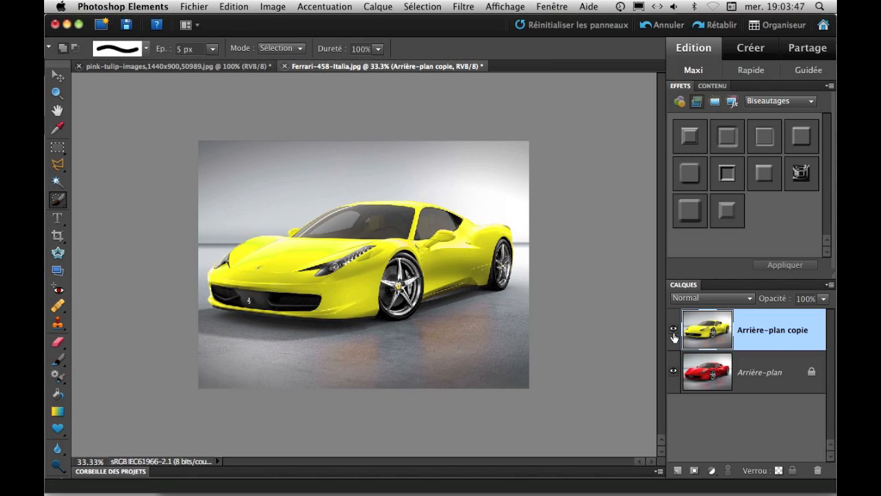
click(674, 335)
drag(771, 333, 819, 466)
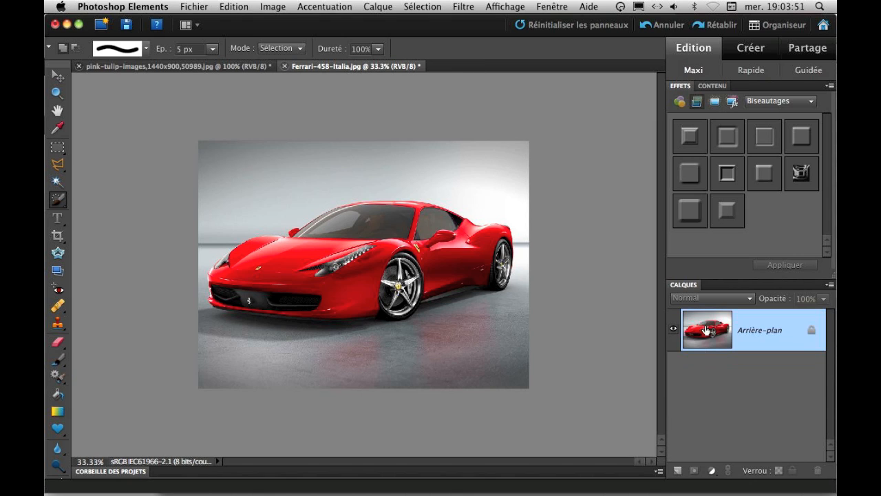
drag(678, 470, 678, 470)
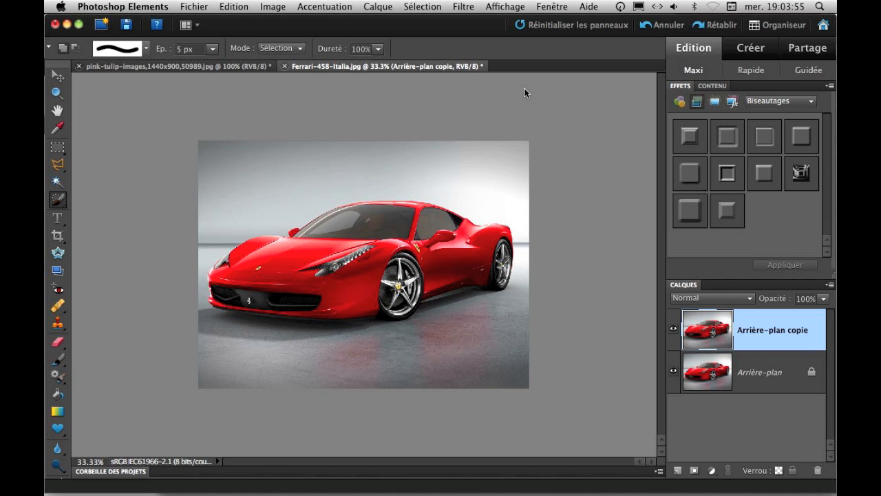
Start Remplacement de couleur on the duplicated layer and sample the red of the car's hood.
click(342, 8)
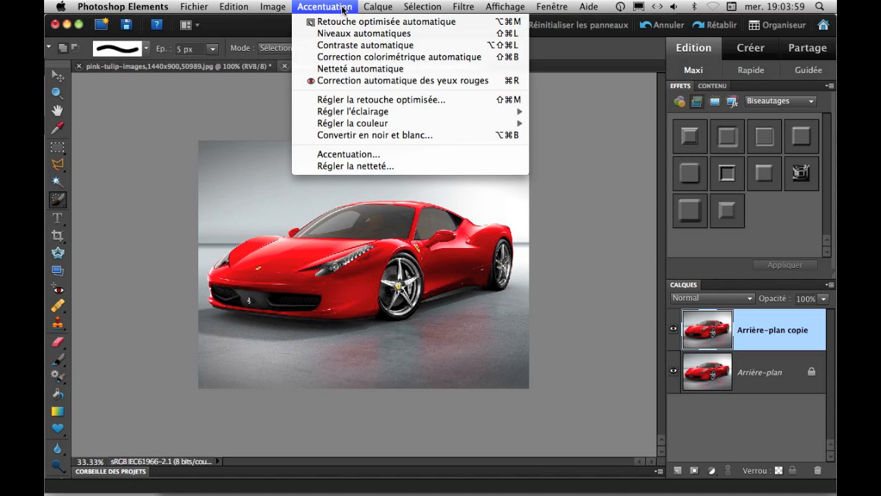
mouse_move(464, 123)
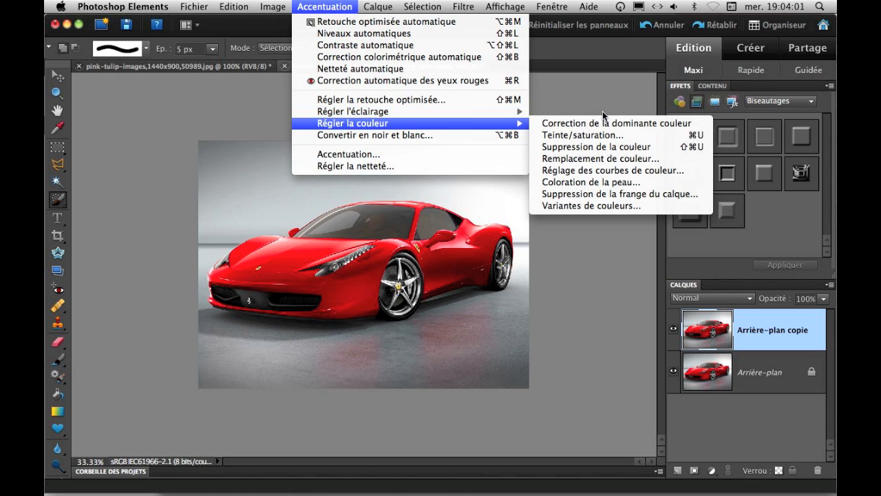
click(604, 158)
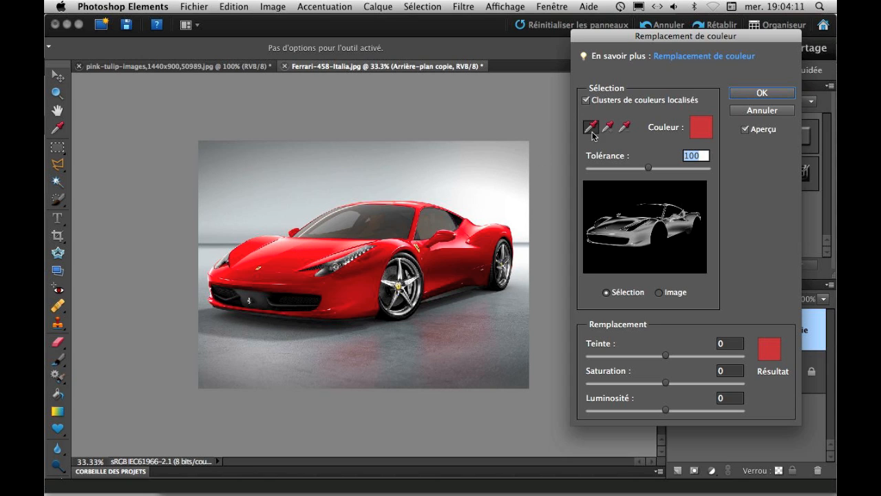
click(288, 253)
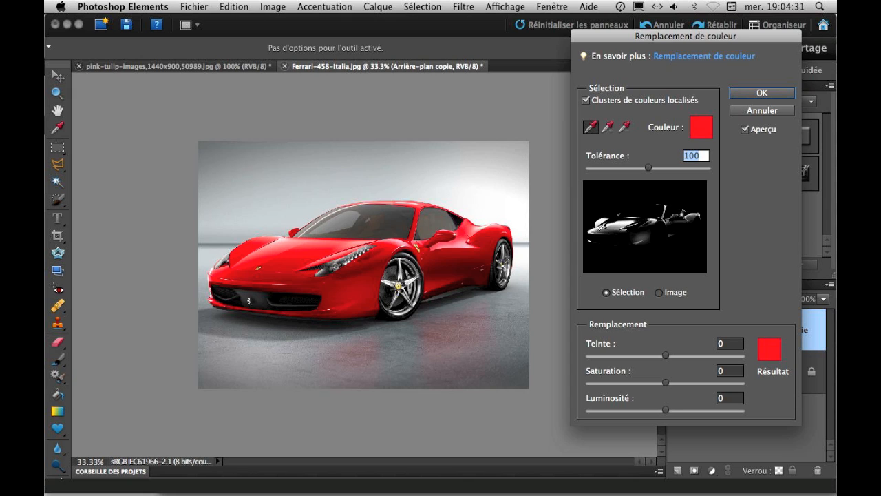
Try the Tolérance of the colour selection at 2, 180 and 200.
drag(647, 169, 588, 173)
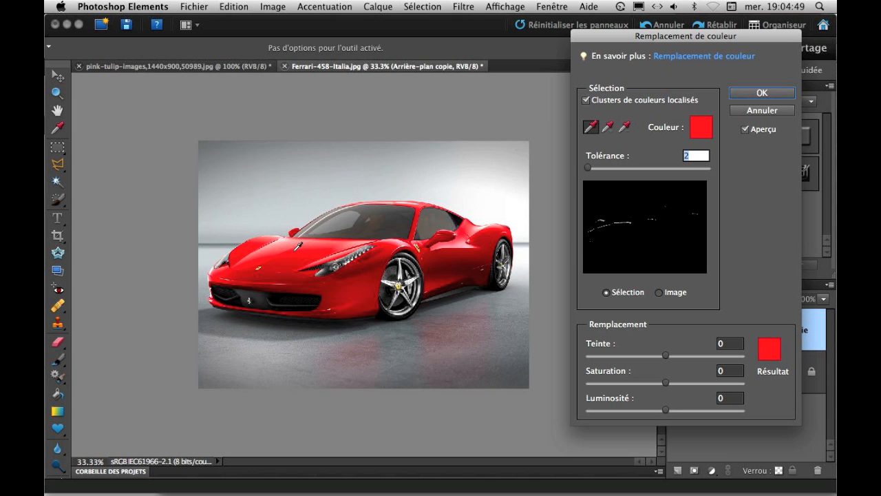
drag(588, 168, 698, 167)
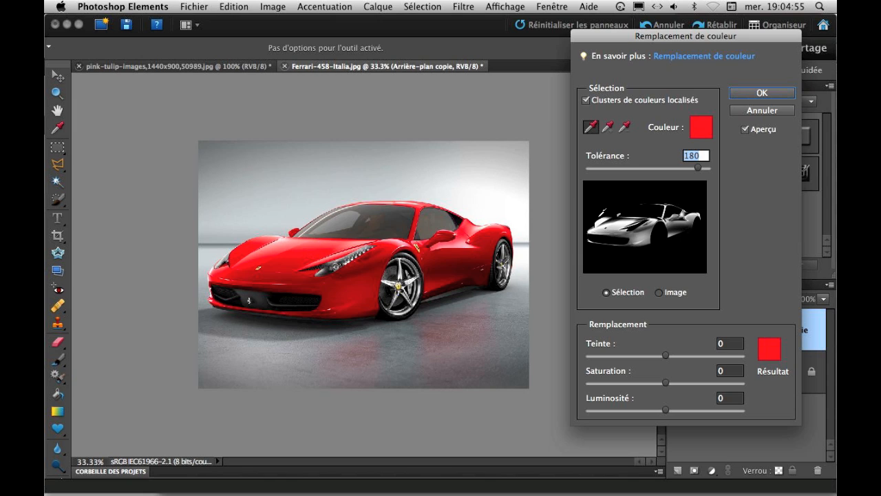
drag(698, 169, 713, 168)
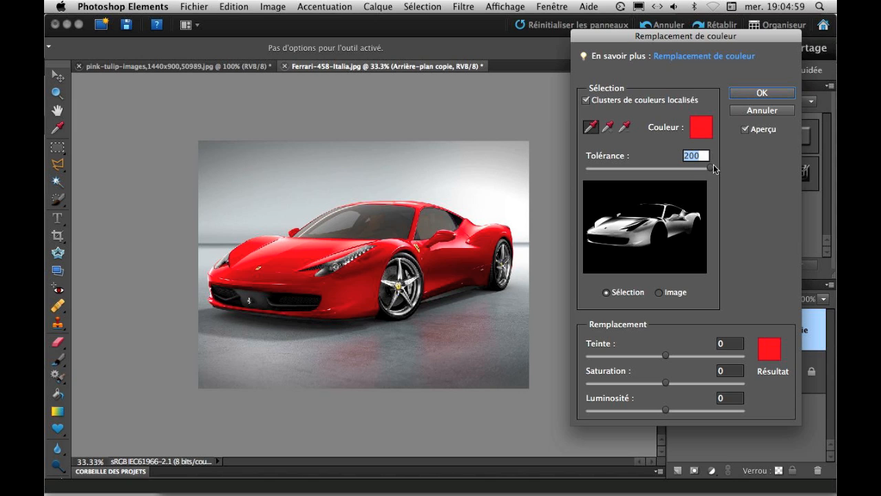
Add further red shades of the car body to the colour selection and reduce the Tolérance to 118.
click(608, 128)
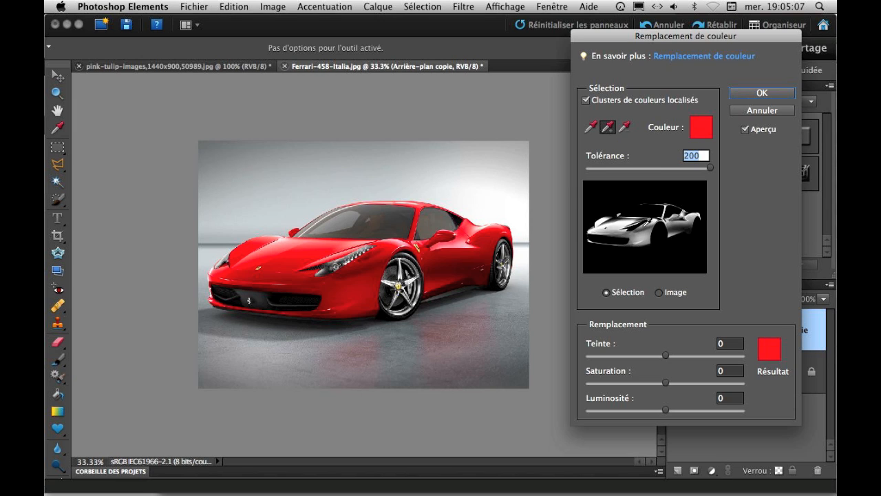
click(638, 226)
click(615, 220)
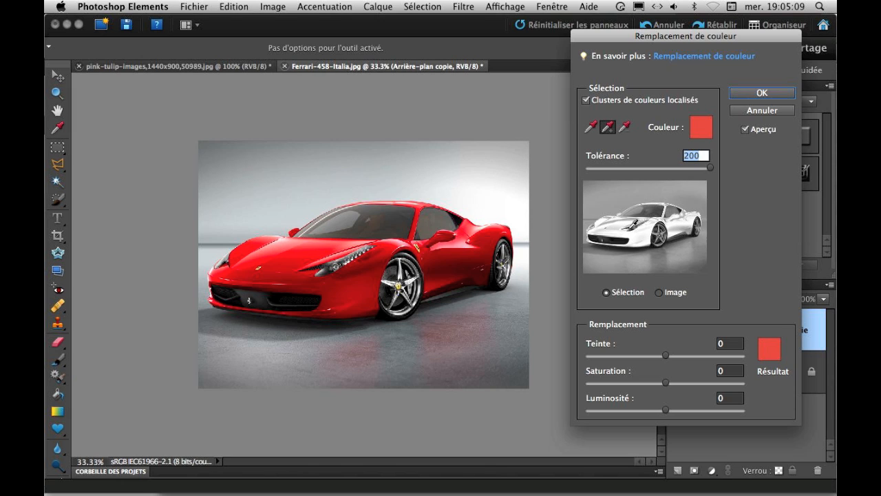
drag(708, 168, 658, 168)
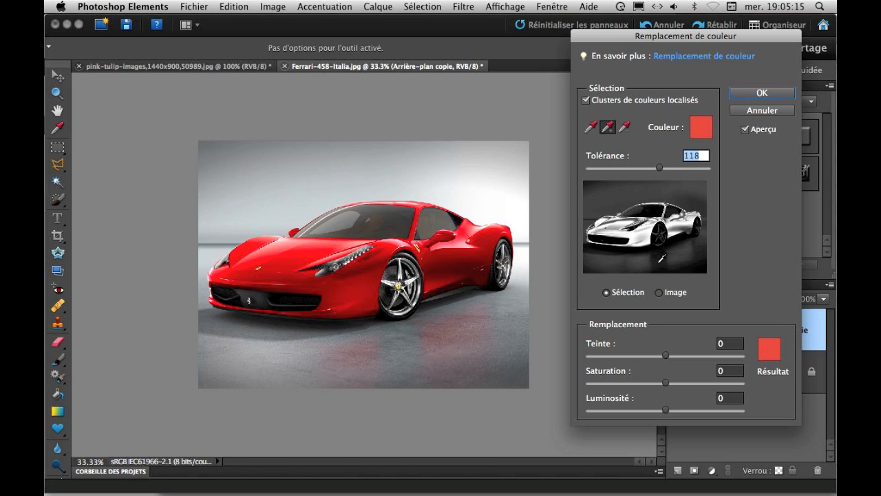
click(679, 226)
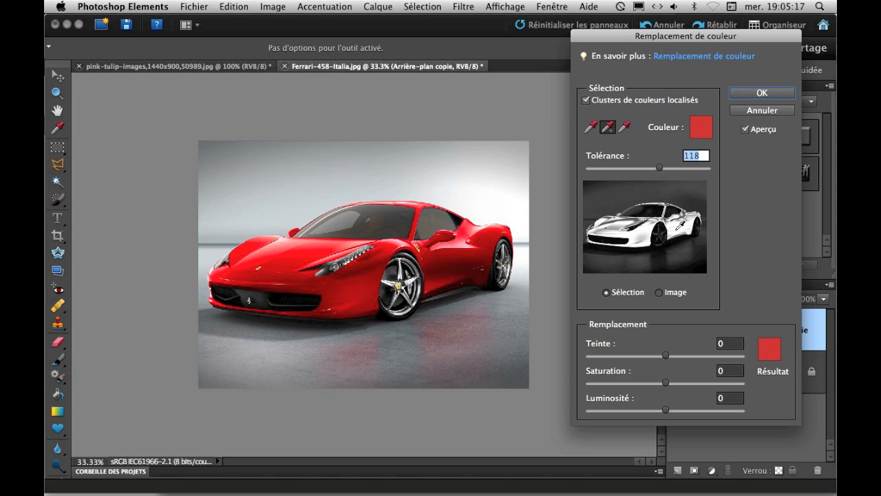
click(691, 230)
click(684, 215)
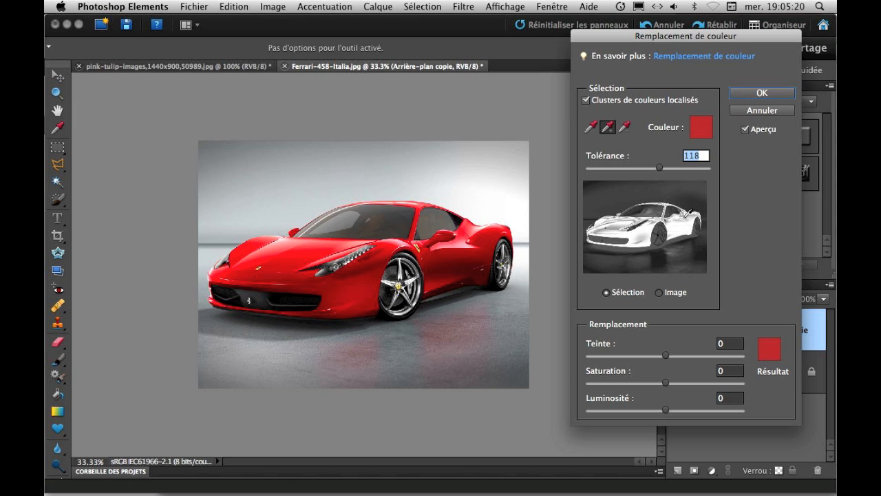
click(622, 213)
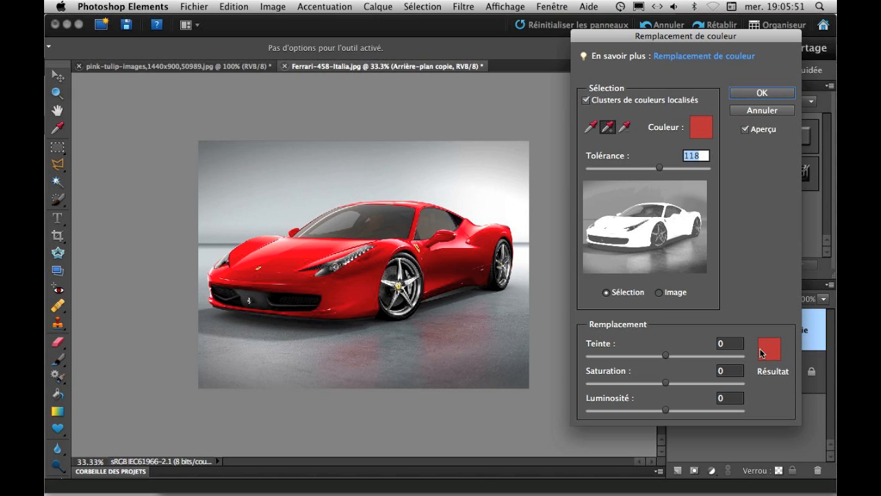
Recolour the car yellow with Teinte +54, Saturation +8 and Luminosité +4, target colour d2d42d, and apply the replacement.
drag(666, 357, 690, 355)
drag(666, 382, 675, 414)
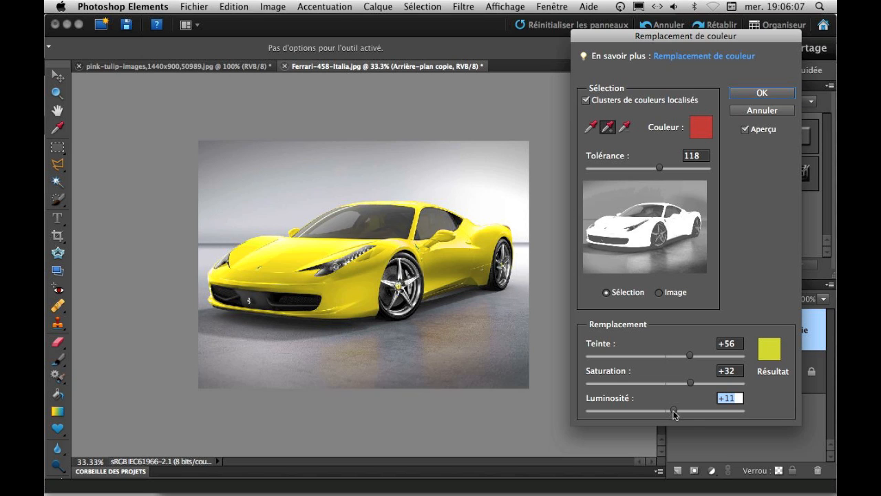
click(770, 350)
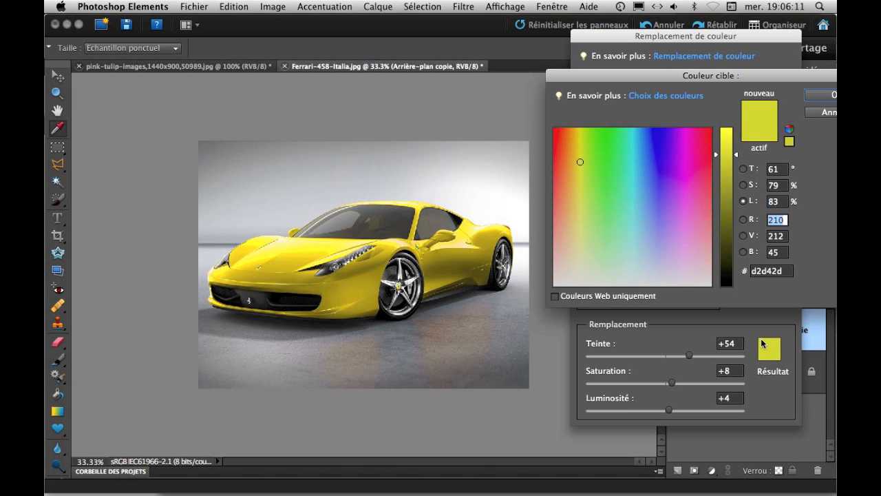
mouse_move(578, 160)
mouse_down()
mouse_move(583, 148)
mouse_move(581, 159)
mouse_up()
click(823, 96)
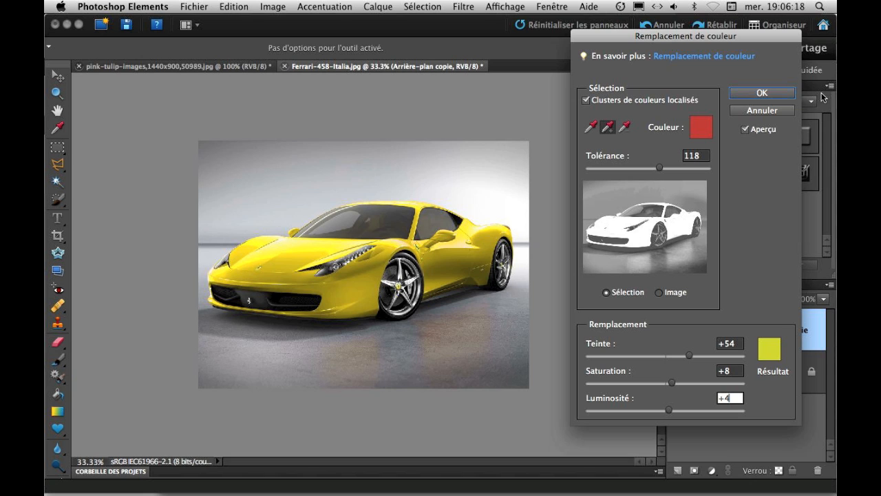
click(762, 94)
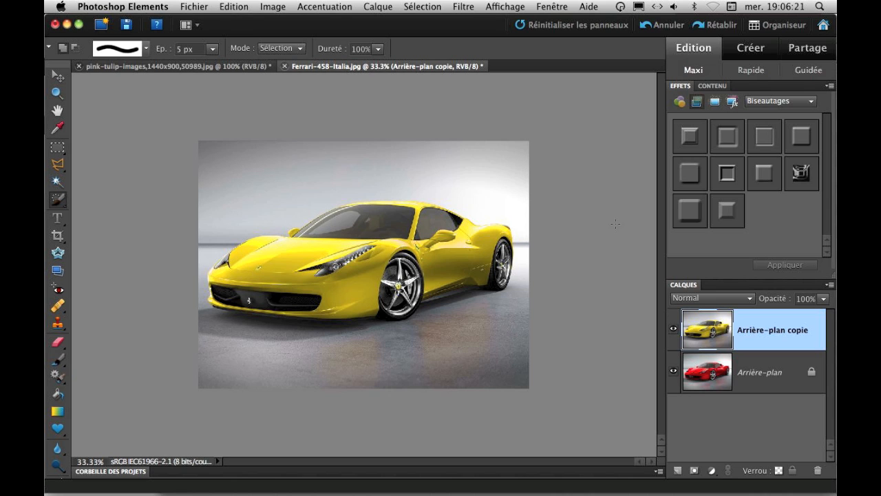
Switch to the pink tulip image and begin selecting the central tulip with a 19 px selection brush.
click(230, 66)
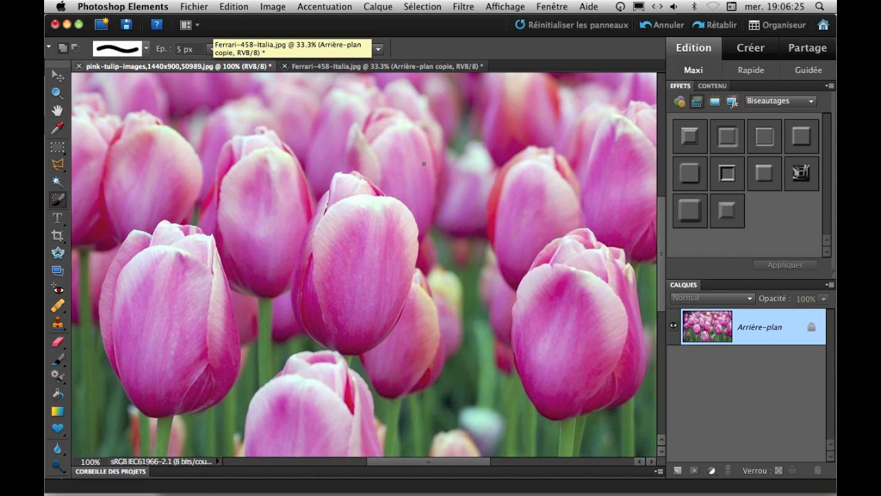
key(super+minus)
key(super+minus)
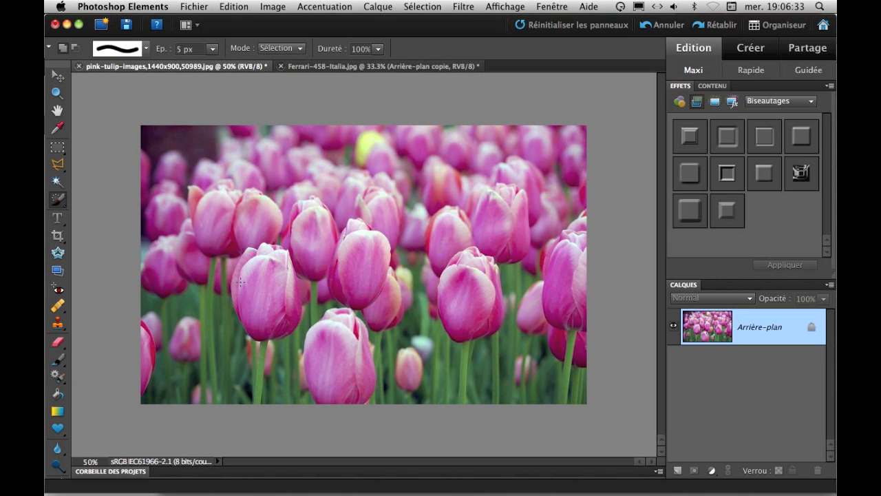
key(super+plus)
key(super+plus)
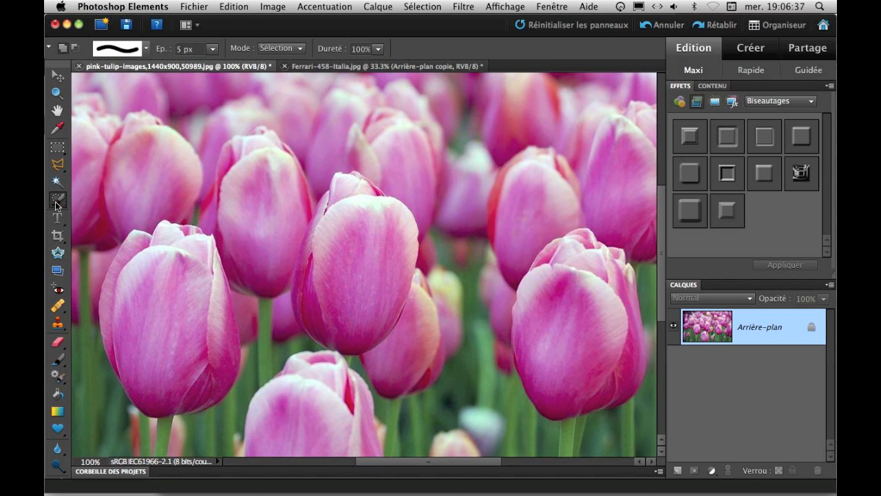
click(214, 52)
drag(212, 60, 220, 62)
mouse_move(365, 223)
mouse_down()
mouse_move(349, 266)
mouse_move(345, 241)
mouse_move(352, 261)
mouse_move(339, 302)
mouse_move(335, 265)
mouse_move(317, 300)
mouse_move(324, 227)
mouse_move(344, 242)
mouse_move(322, 276)
mouse_up()
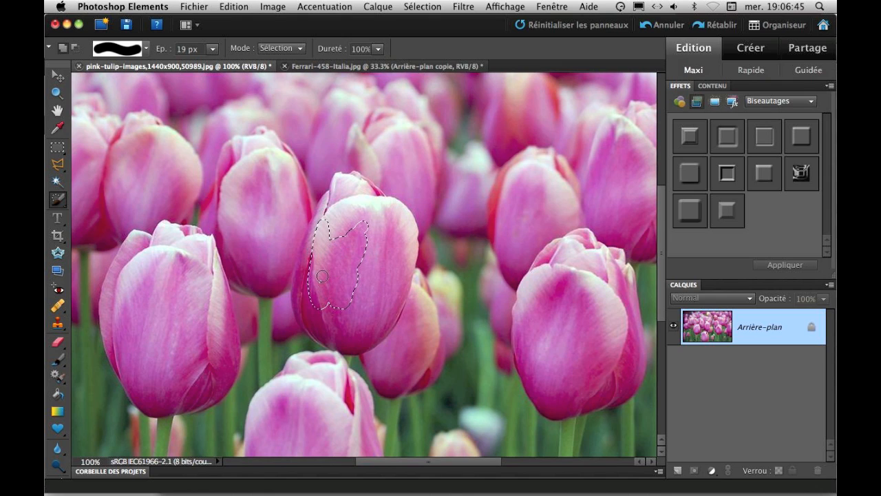
Extend the selection over most of the central tulip with the selection brush enlarged to 46 px.
click(212, 49)
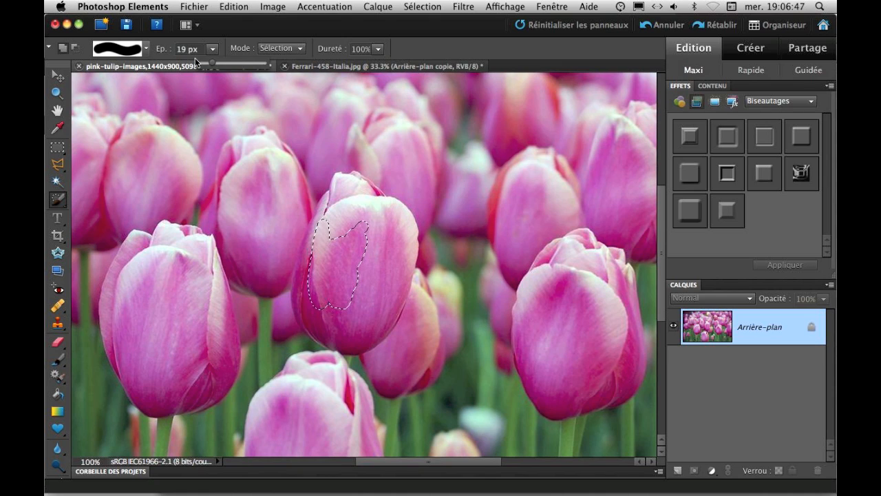
click(236, 63)
mouse_move(344, 239)
mouse_down()
mouse_move(350, 194)
mouse_move(379, 245)
mouse_move(392, 246)
mouse_move(359, 322)
mouse_move(360, 264)
mouse_move(365, 284)
mouse_move(327, 276)
mouse_move(313, 292)
mouse_move(317, 320)
mouse_move(345, 335)
mouse_move(361, 326)
mouse_move(334, 305)
mouse_move(349, 328)
mouse_move(372, 327)
mouse_move(399, 244)
mouse_move(398, 225)
mouse_move(353, 197)
mouse_up()
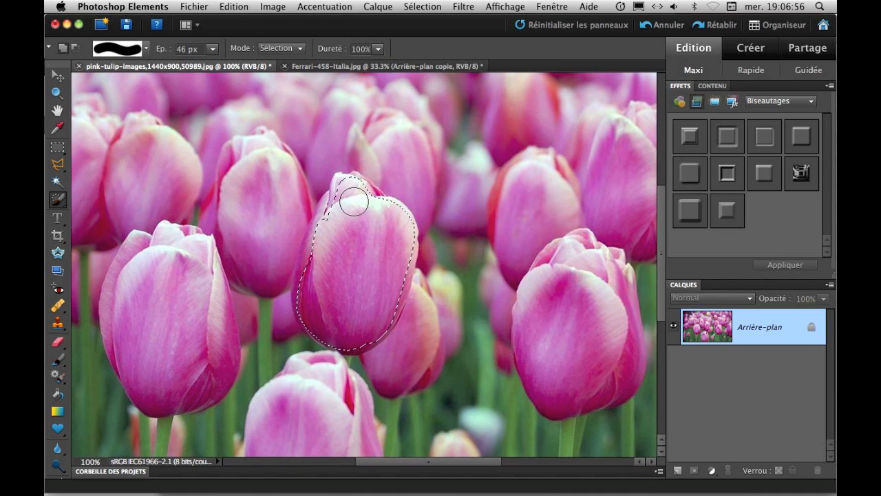
Refine the selection along the central tulip's outline, including its side petals and tip, with a 5 px selection brush.
click(212, 49)
drag(193, 62, 184, 63)
key(super+equal)
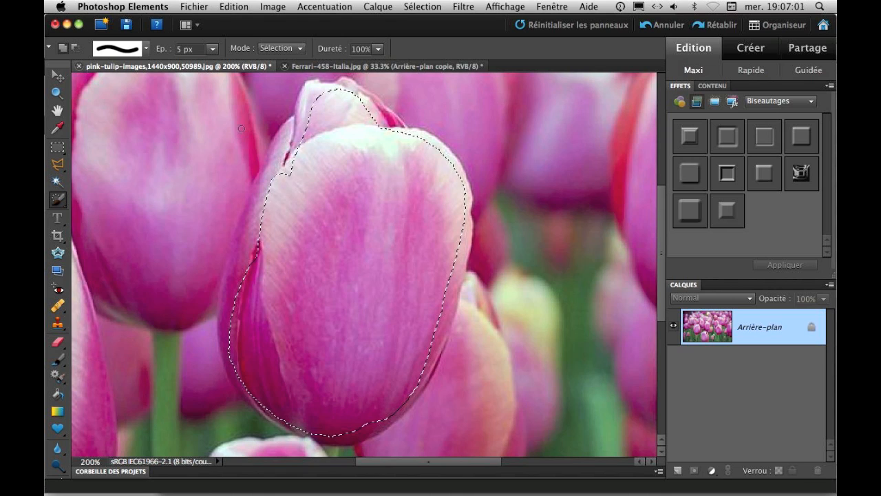
mouse_move(277, 175)
mouse_down()
mouse_move(296, 134)
mouse_move(287, 166)
mouse_move(288, 138)
mouse_move(263, 175)
mouse_move(235, 294)
mouse_move(262, 220)
mouse_move(279, 130)
mouse_move(291, 118)
mouse_move(263, 176)
mouse_move(277, 139)
mouse_move(262, 211)
mouse_move(268, 186)
mouse_move(260, 179)
mouse_move(241, 228)
mouse_move(231, 346)
mouse_move(225, 284)
mouse_move(248, 219)
mouse_up()
mouse_move(235, 262)
mouse_down()
mouse_move(227, 337)
mouse_move(231, 306)
mouse_move(219, 289)
mouse_move(231, 249)
mouse_move(240, 266)
mouse_up()
mouse_move(230, 324)
mouse_down()
mouse_move(249, 393)
mouse_move(231, 366)
mouse_move(240, 382)
mouse_move(271, 410)
mouse_move(351, 436)
mouse_move(307, 431)
mouse_move(241, 388)
mouse_move(279, 421)
mouse_move(330, 438)
mouse_move(377, 429)
mouse_move(339, 431)
mouse_move(356, 435)
mouse_move(400, 407)
mouse_move(383, 425)
mouse_move(415, 391)
mouse_move(453, 305)
mouse_move(456, 231)
mouse_move(453, 290)
mouse_move(428, 359)
mouse_move(448, 276)
mouse_move(462, 278)
mouse_move(467, 225)
mouse_move(467, 258)
mouse_move(466, 191)
mouse_move(435, 142)
mouse_move(372, 113)
mouse_move(435, 140)
mouse_move(456, 165)
mouse_up()
mouse_move(417, 134)
mouse_down()
mouse_move(342, 83)
mouse_move(306, 88)
mouse_move(299, 114)
mouse_move(317, 90)
mouse_move(301, 131)
mouse_up()
mouse_move(310, 100)
mouse_down()
mouse_move(349, 92)
mouse_move(308, 85)
mouse_move(352, 93)
mouse_up()
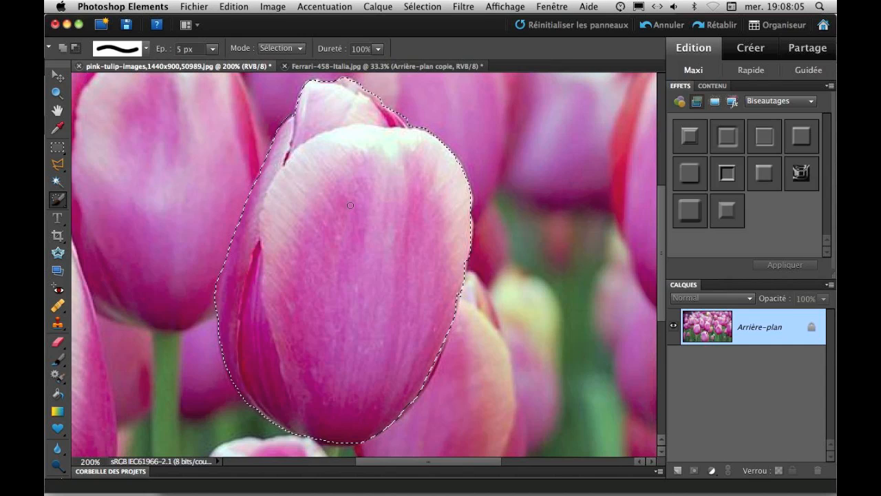
click(62, 50)
drag(455, 300, 430, 370)
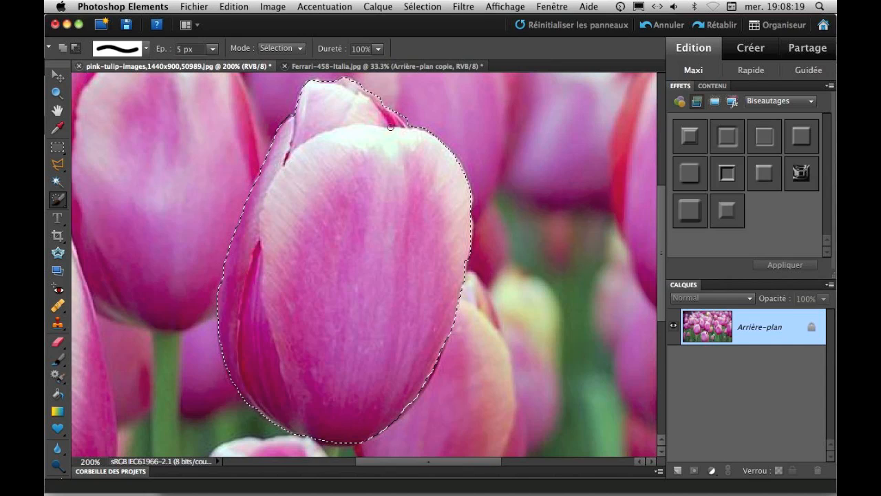
Start Remplacement de couleur on the tulip image and sample the pink of the selected central tulip.
key(super+minus)
key(super+minus)
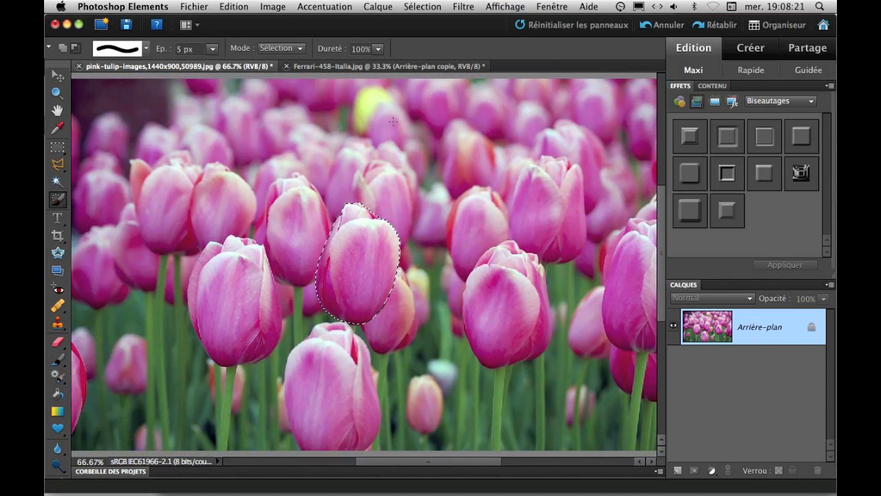
click(344, 8)
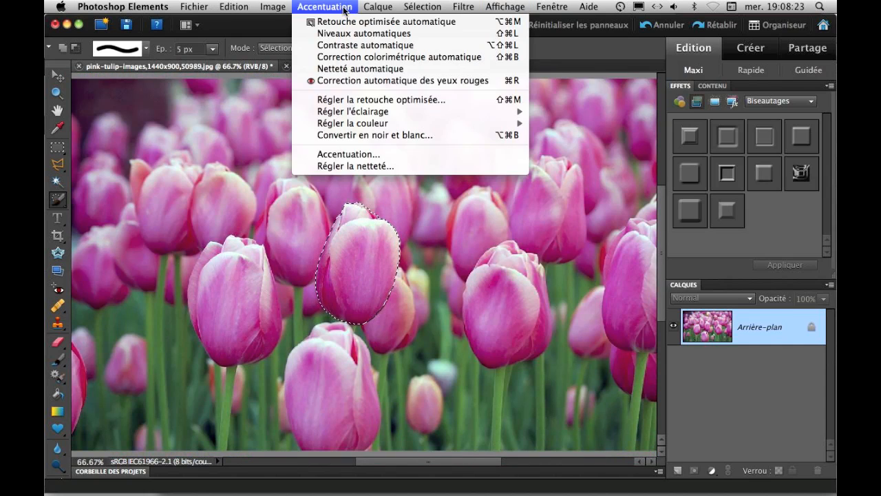
mouse_move(375, 113)
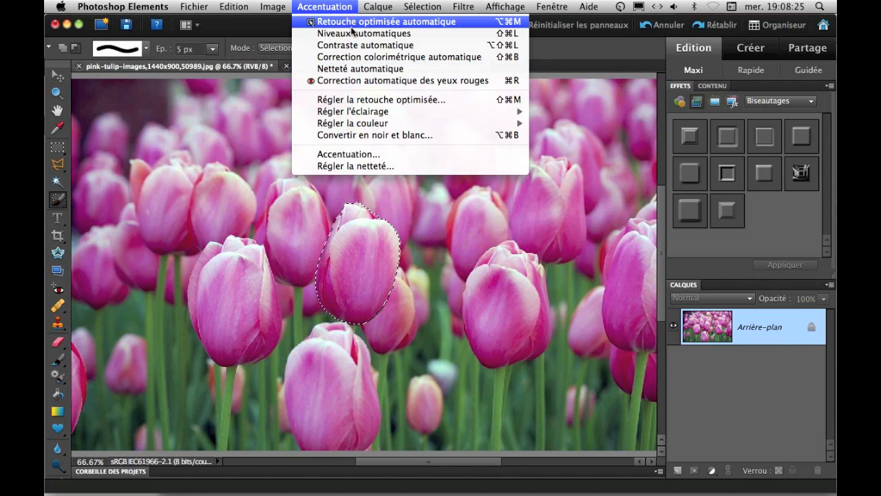
mouse_move(354, 125)
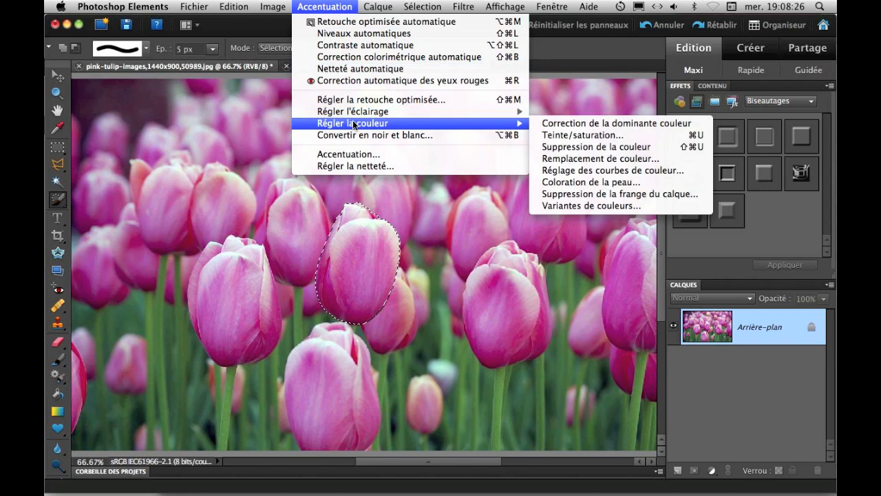
click(602, 159)
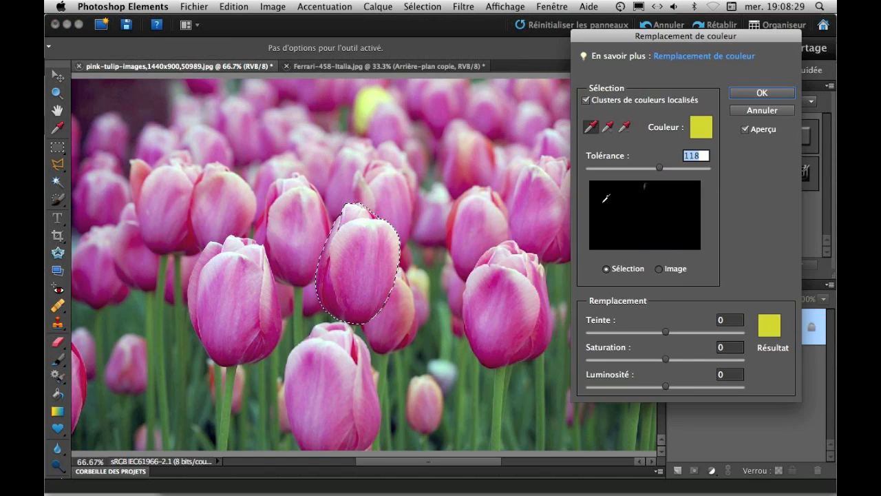
click(375, 254)
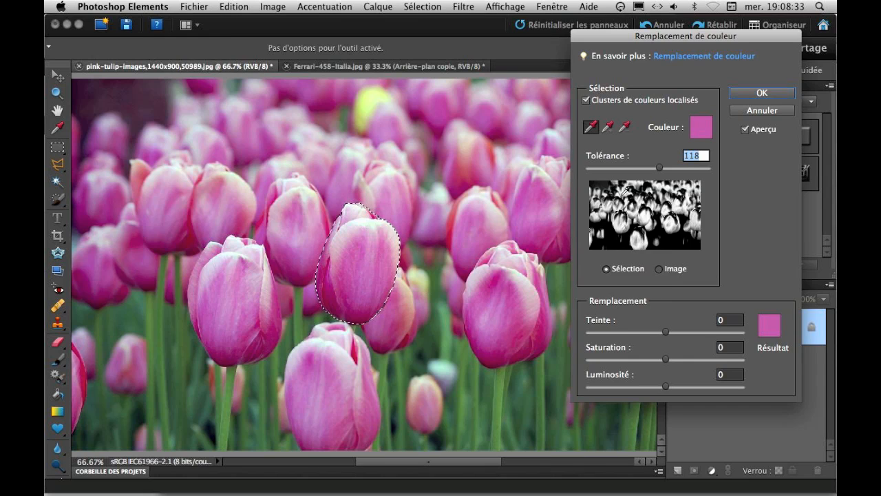
Shift the selected tulip's Teinte to -60, add its darker pink shades to the sampled colours, and apply the colour replacement.
drag(666, 332, 639, 335)
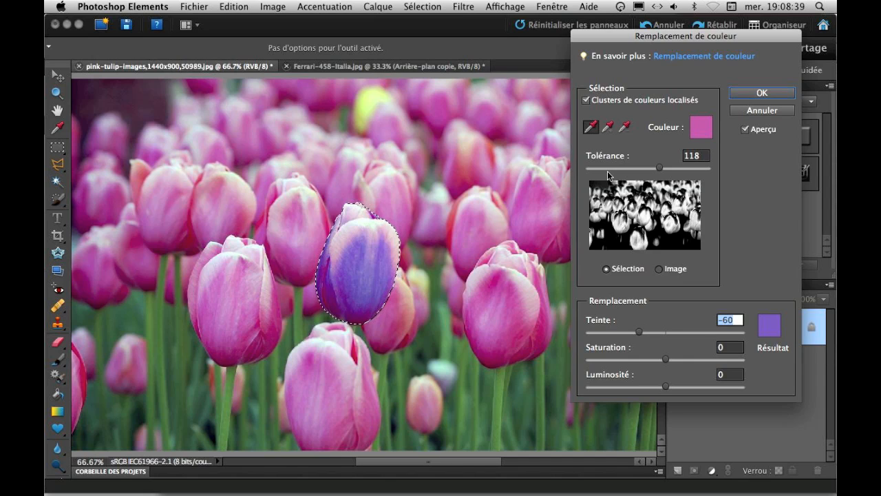
click(607, 126)
click(329, 286)
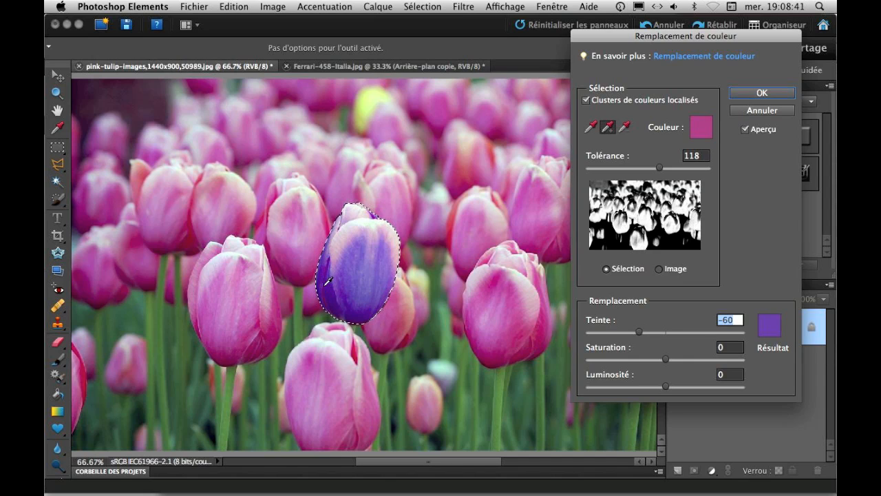
click(331, 295)
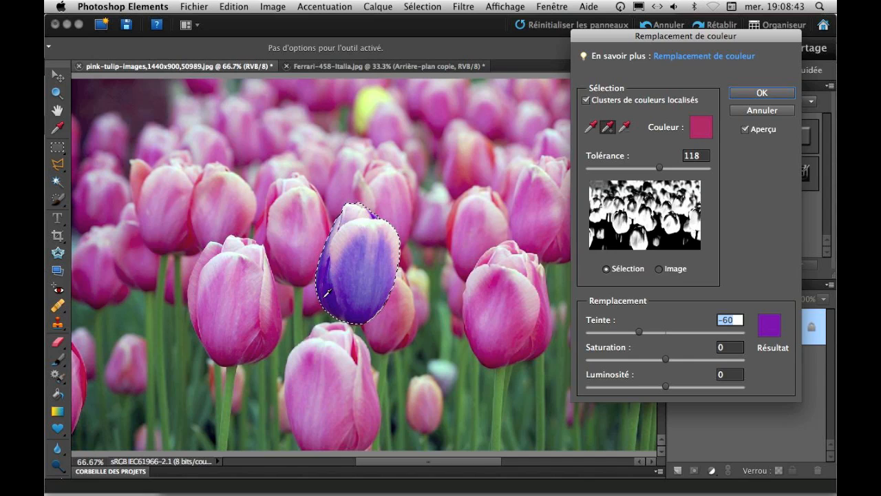
click(339, 274)
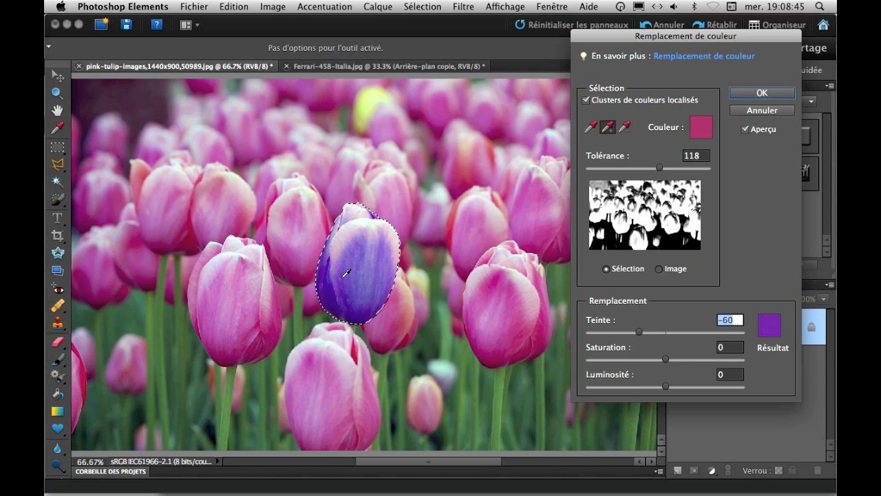
click(762, 94)
Clear the selection around the recoloured tulip and review the whole photo, switching to the Ferrari image and back.
key(super+minus)
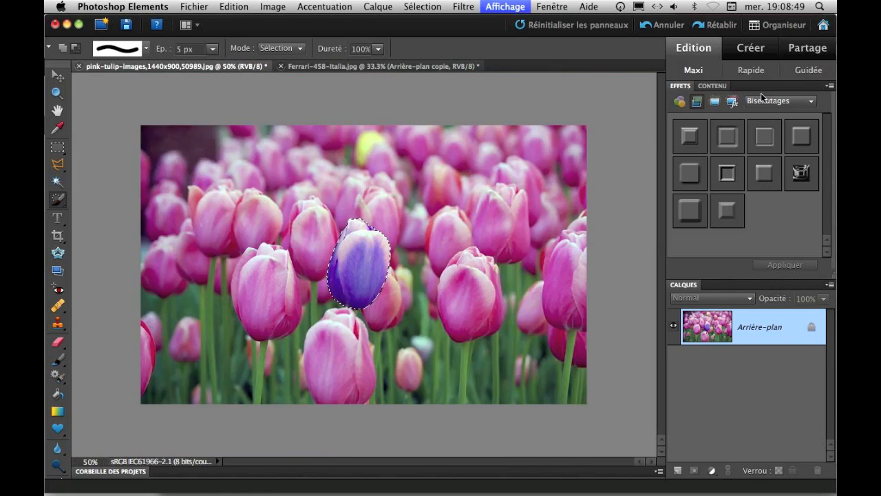
key(super+minus)
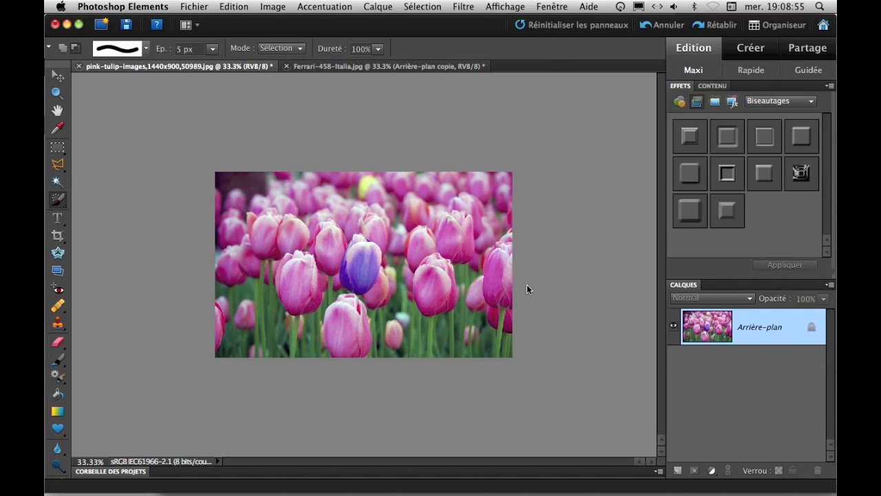
click(319, 66)
click(238, 66)
key(super+plus)
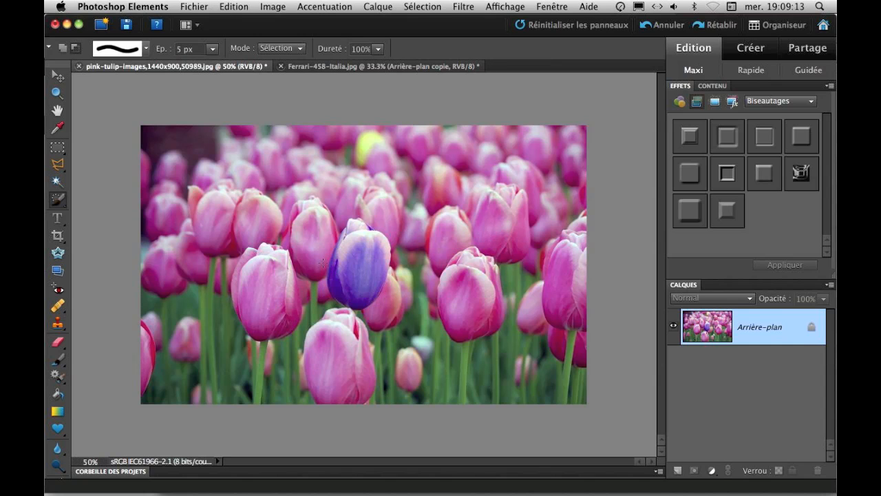